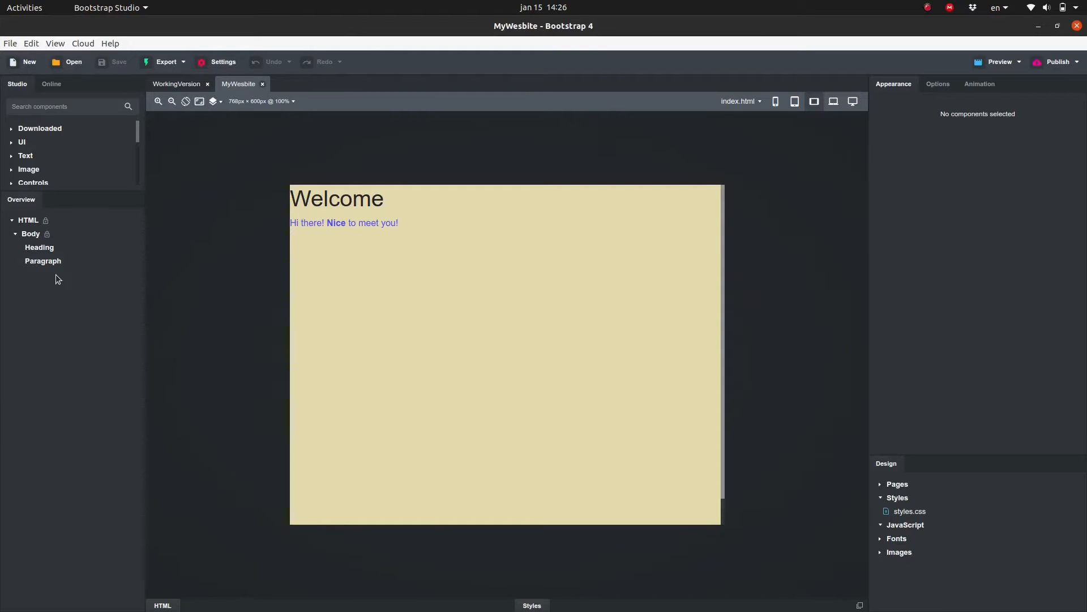
- Give the paragraph below the Welcome heading a custom green background color
{"action": "left_click", "coordinate": [54, 265]}
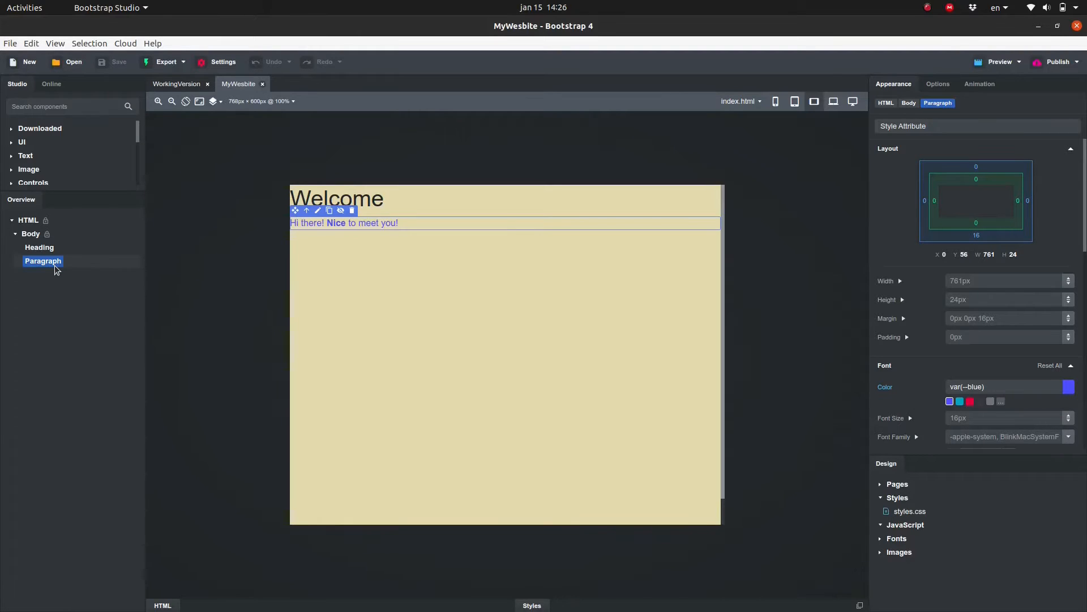
{"action": "left_click", "coordinate": [932, 149]}
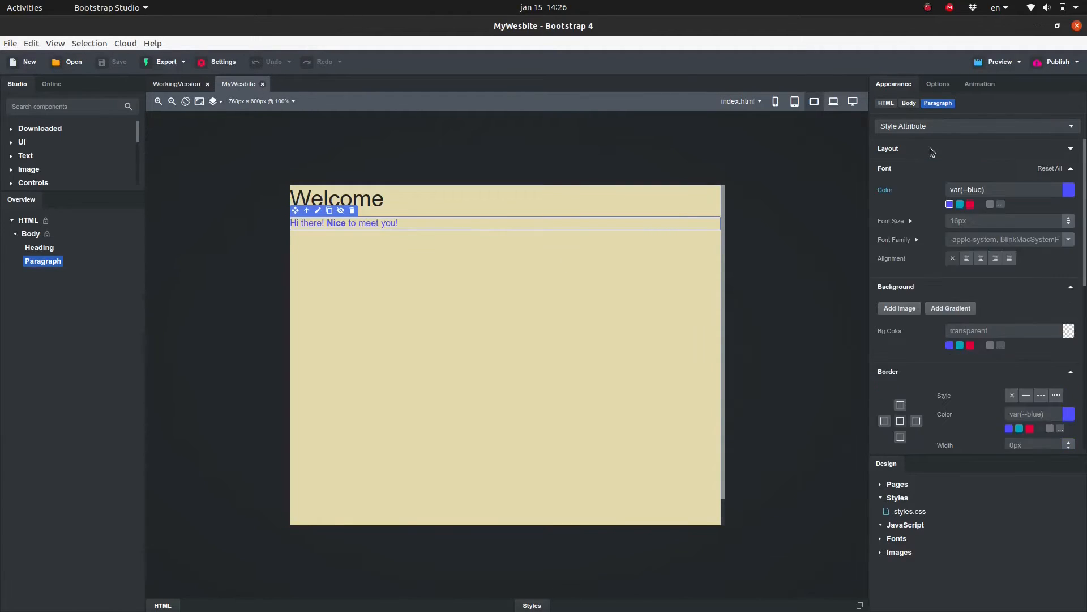
{"action": "left_click", "coordinate": [902, 173]}
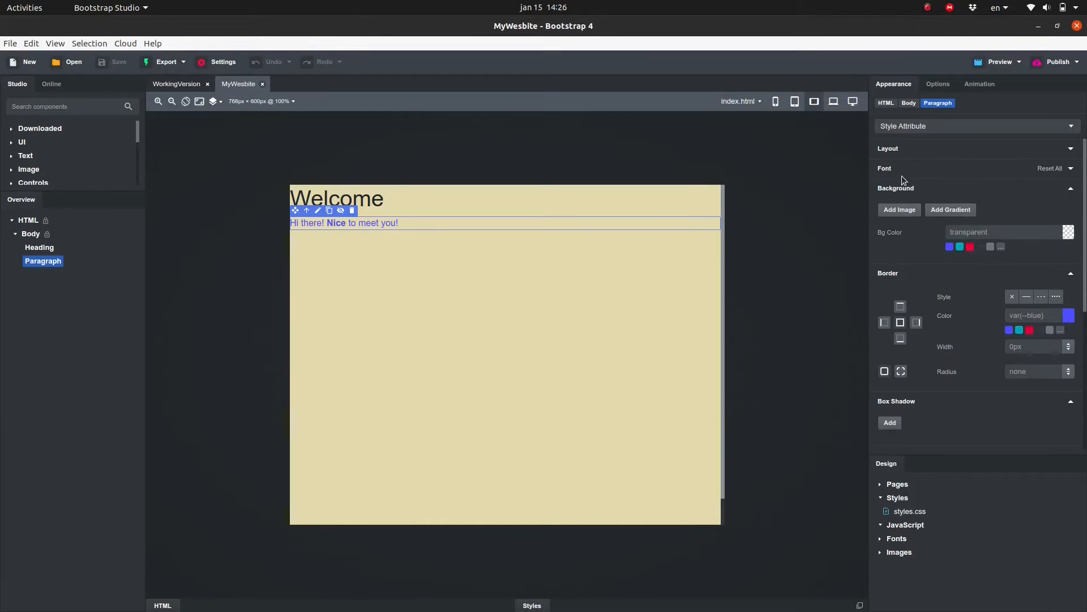
{"action": "left_click", "coordinate": [1068, 232]}
{"action": "left_click", "coordinate": [968, 377]}
{"action": "left_click_drag", "start_coordinate": [966, 298], "coordinate": [975, 283]}
{"action": "left_click", "coordinate": [899, 434]}
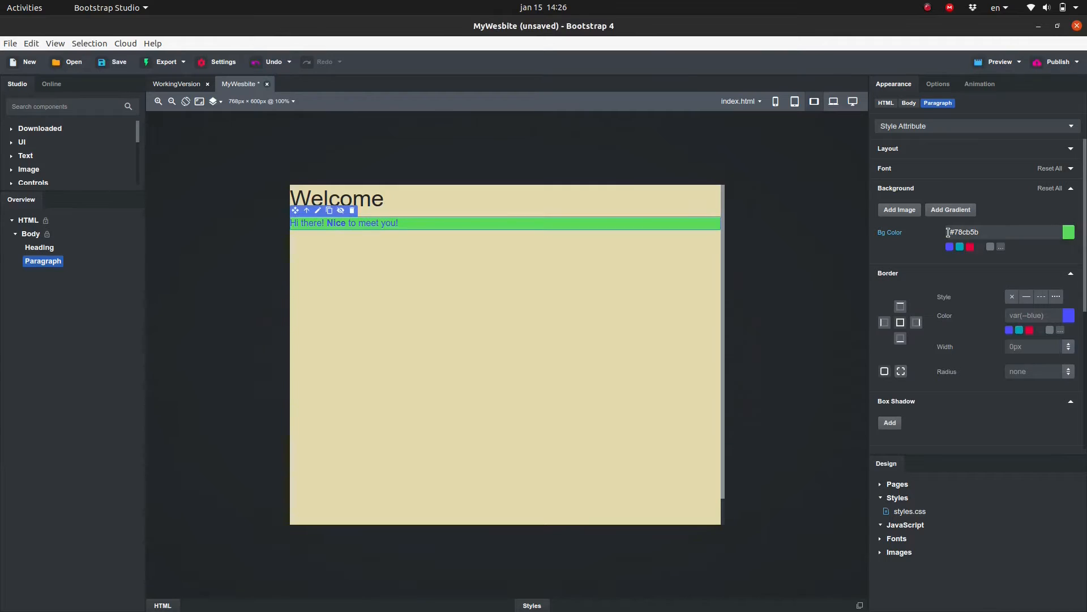
- Add a solid border around all sides of the paragraph
{"action": "left_click", "coordinate": [1071, 188]}
{"action": "left_click", "coordinate": [1028, 232]}
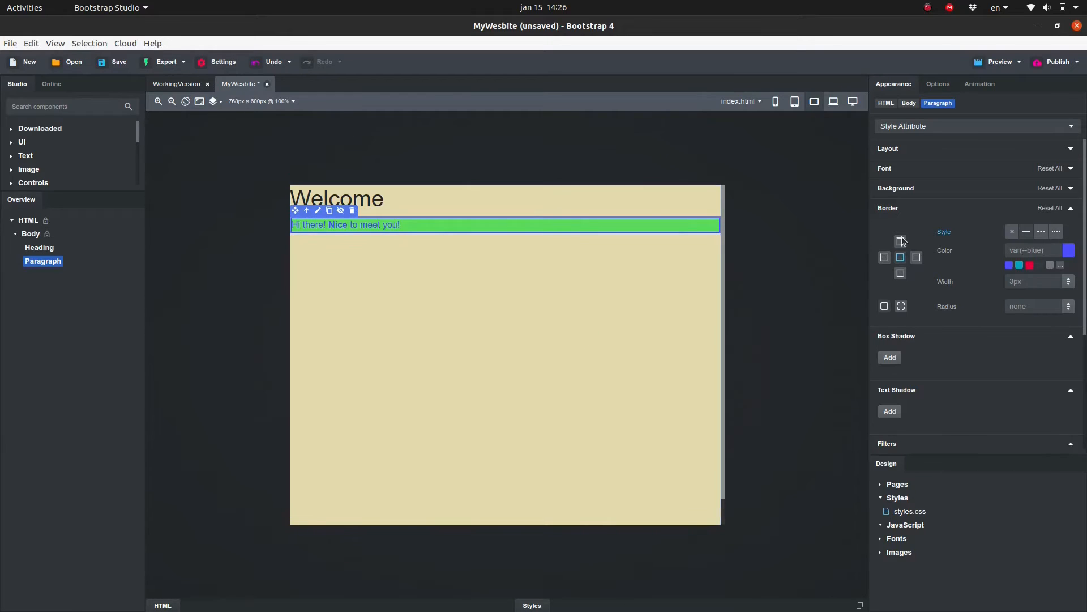
{"action": "left_click", "coordinate": [896, 208]}
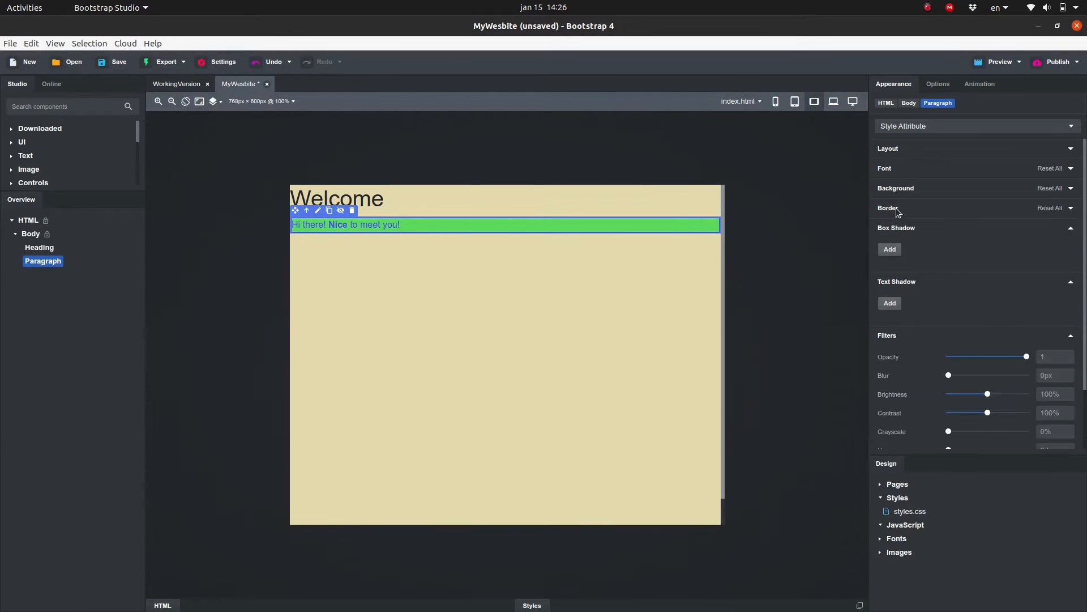
- Try a narrower custom width on the paragraph and clear the width value
{"action": "left_click", "coordinate": [888, 149]}
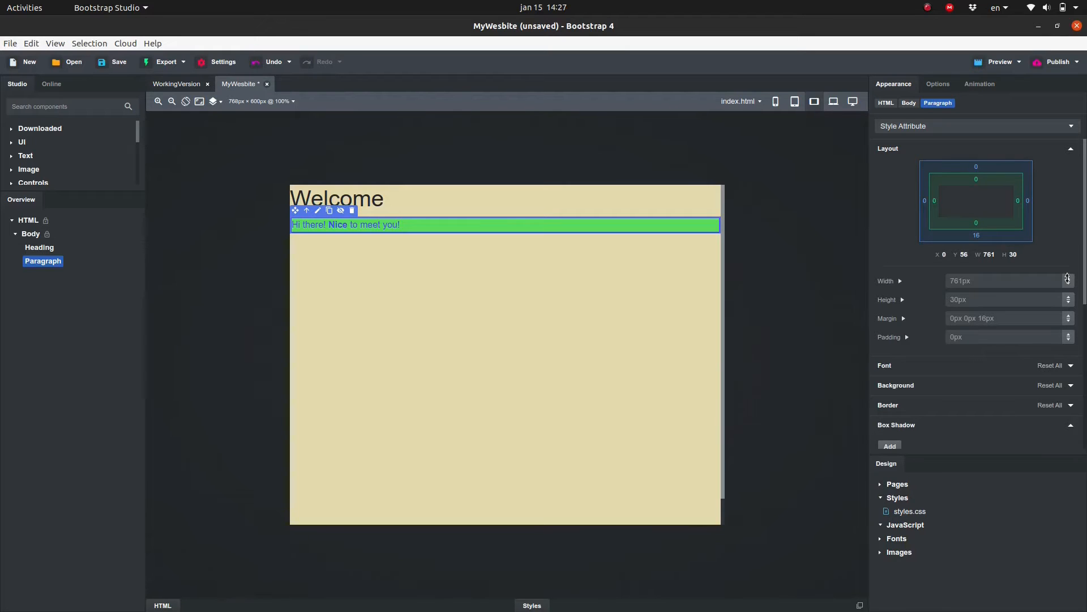
{"action": "left_click_drag", "start_coordinate": [1068, 279], "coordinate": [1078, 360]}
{"action": "left_click_drag", "start_coordinate": [985, 281], "coordinate": [934, 272]}
{"action": "key", "text": "BackSpace"}
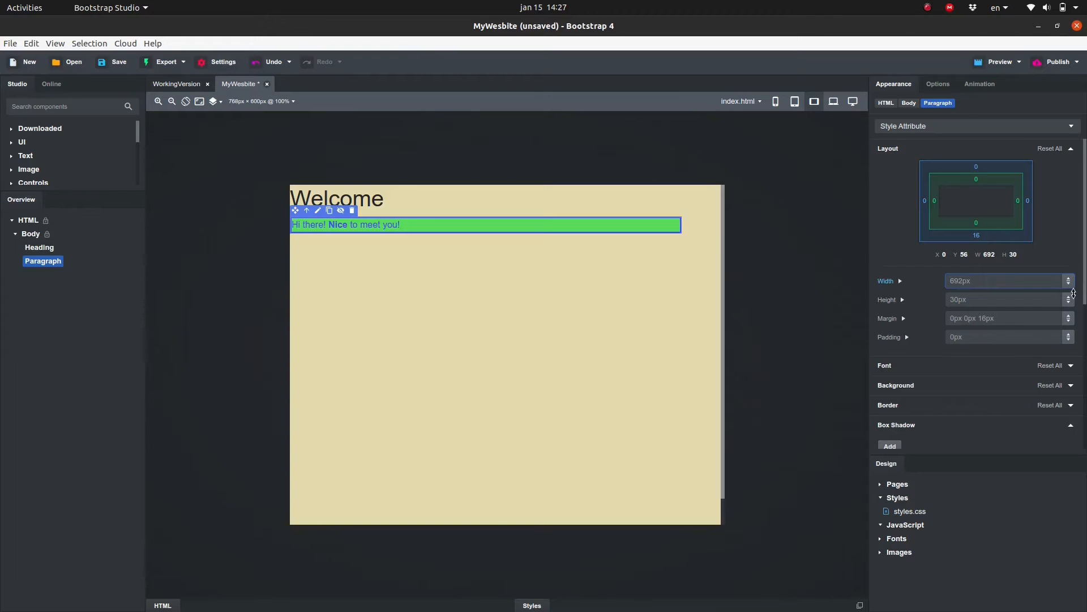
- Try a custom height on the paragraph and clear the height value
{"action": "mouse_move", "coordinate": [1068, 298]}
{"action": "left_mouse_down"}
{"action": "mouse_move", "coordinate": [1068, 228]}
{"action": "mouse_move", "coordinate": [1062, 297]}
{"action": "left_mouse_up"}
{"action": "double_click", "coordinate": [1010, 298]}
{"action": "key", "text": "BackSpace"}
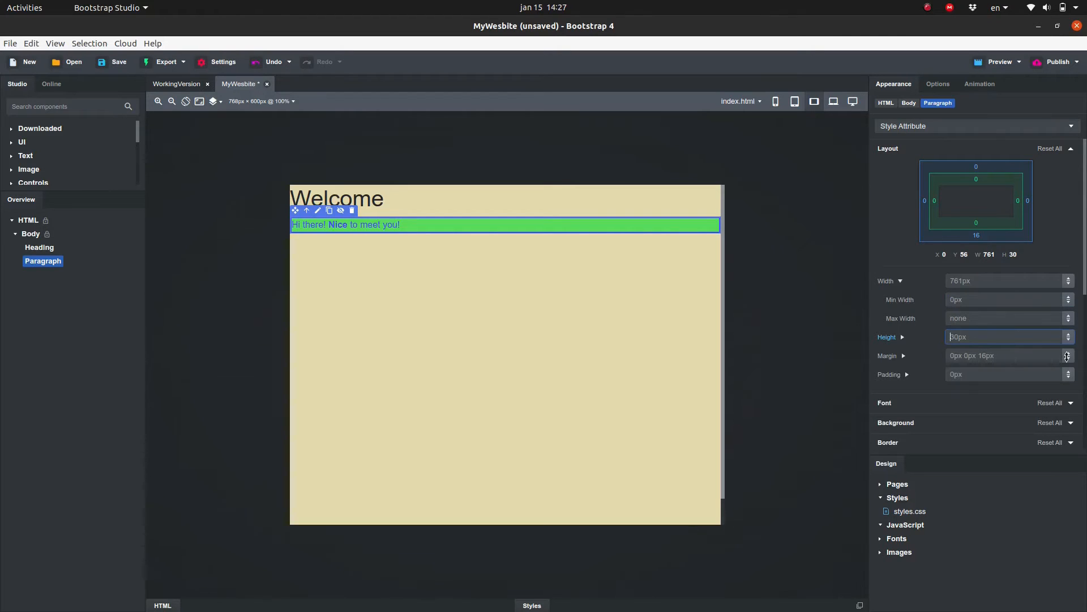
- Set both the margin and the padding of the paragraph to 10px
{"action": "left_click_drag", "start_coordinate": [1068, 356], "coordinate": [1072, 354]}
{"action": "left_click", "coordinate": [1072, 353]}
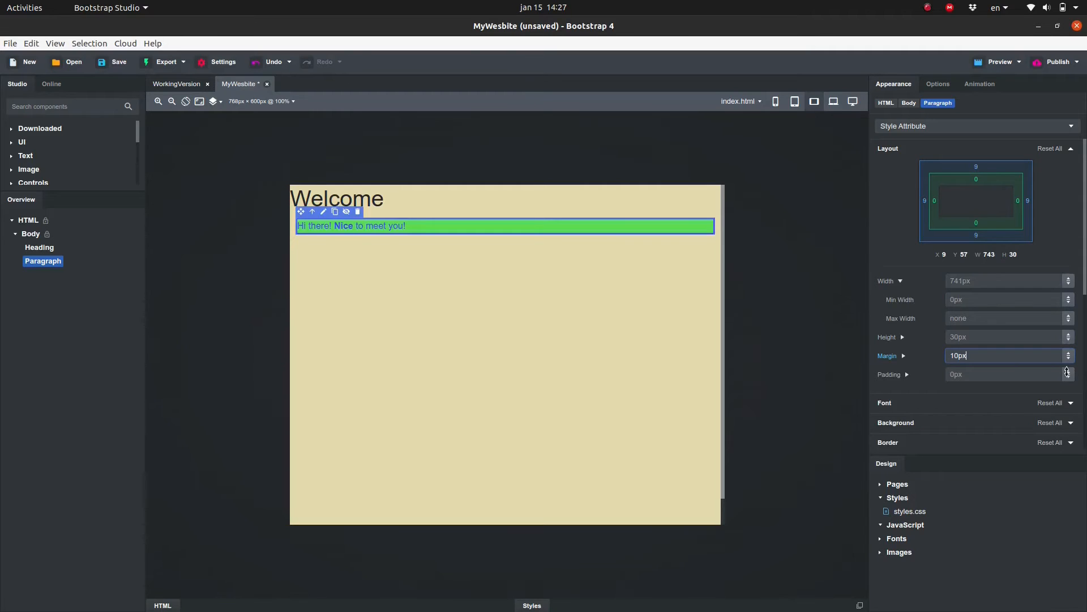
{"action": "left_click_drag", "start_coordinate": [1067, 372], "coordinate": [1064, 365]}
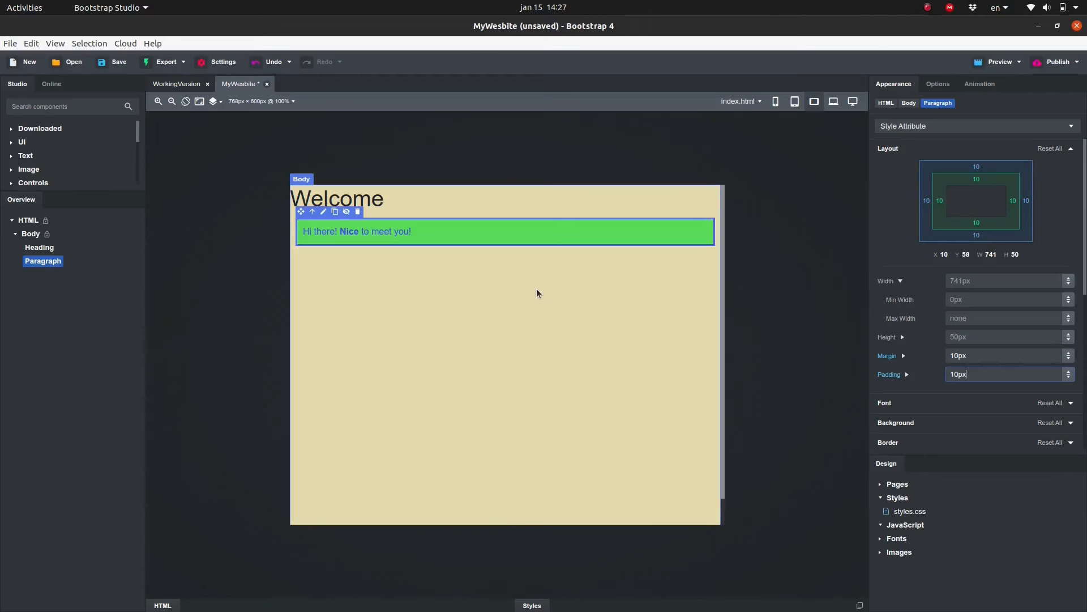
- Try individual margins on the paragraph, with a top margin of 100, a custom left margin and a right margin of 50
{"action": "left_click", "coordinate": [904, 357]}
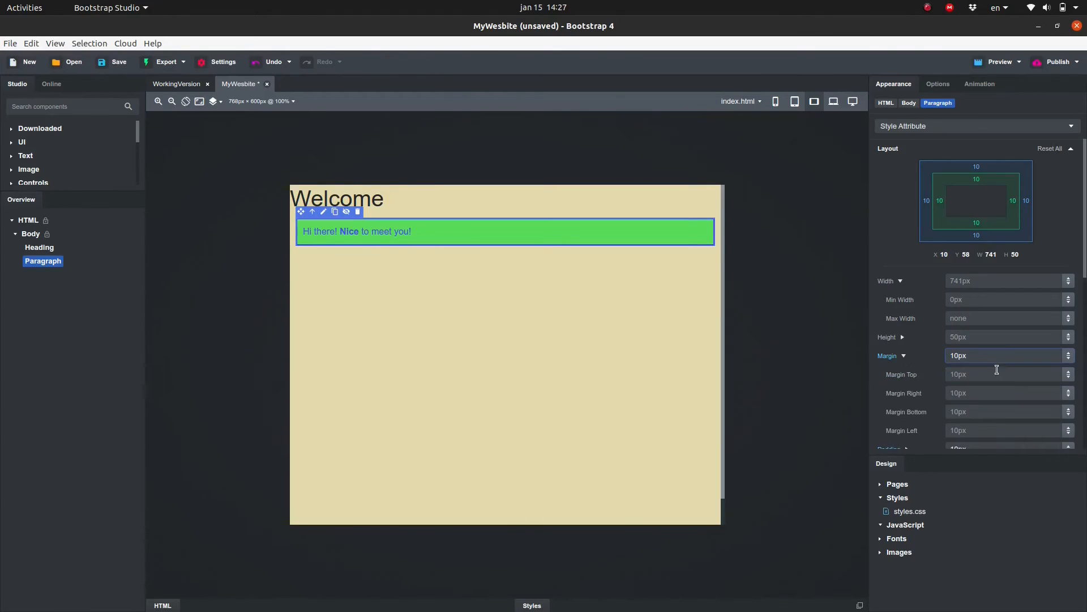
{"action": "left_click", "coordinate": [970, 374]}
{"action": "type", "text": "100"}
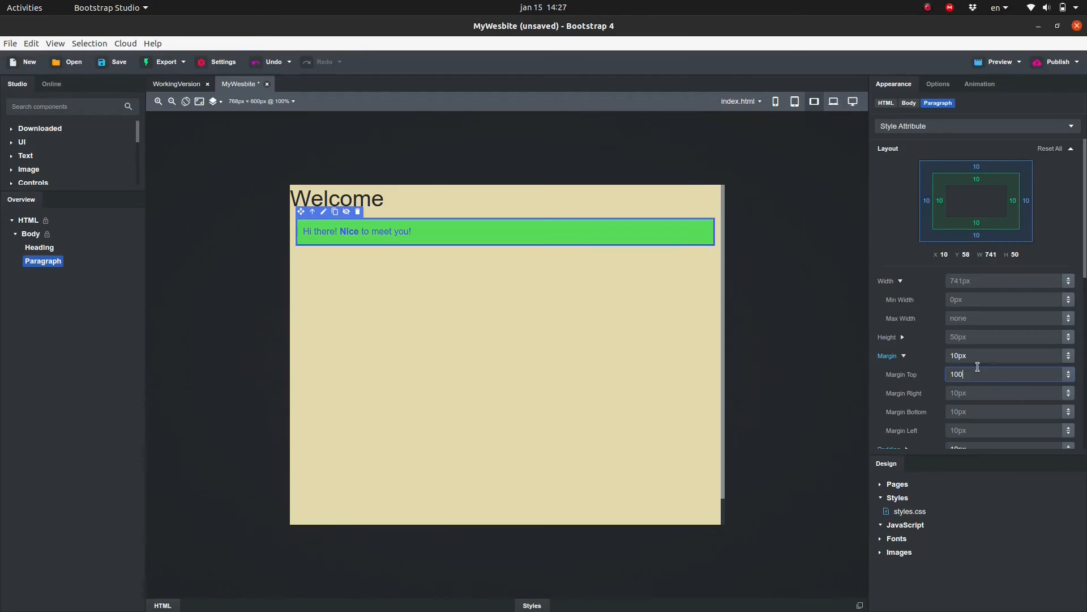
{"action": "key", "text": "Return"}
{"action": "left_click", "coordinate": [975, 430]}
{"action": "type", "text": "00"}
{"action": "key", "text": "Return"}
{"action": "left_click", "coordinate": [982, 392]}
{"action": "type", "text": "50"}
{"action": "key", "text": "Return"}
{"action": "left_click", "coordinate": [904, 356]}
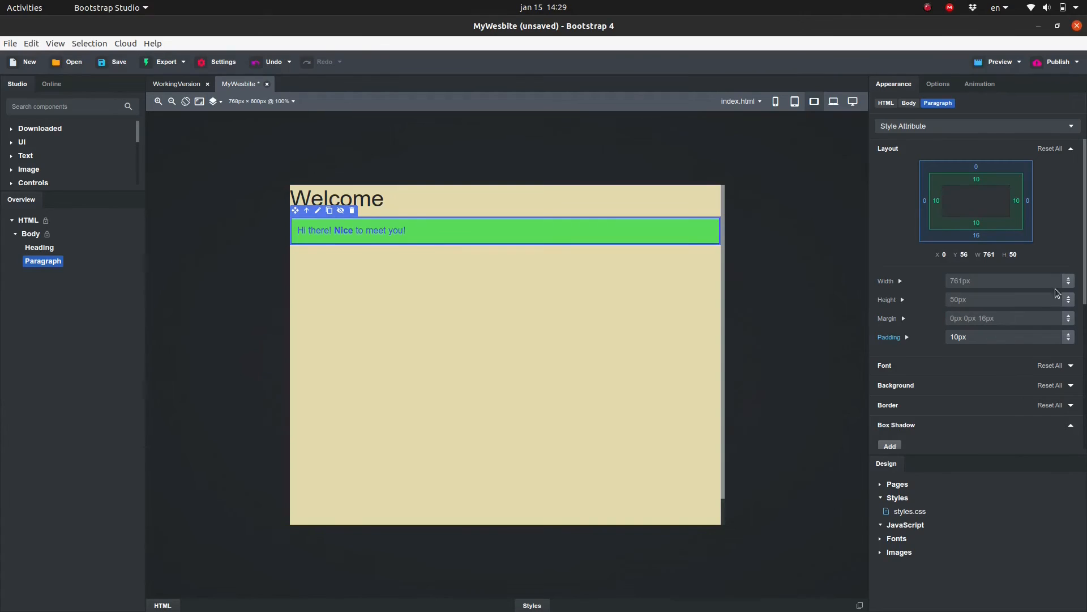
- Narrow the paragraph to a width of 471px and set its margin to 10px auto
{"action": "left_click_drag", "start_coordinate": [1070, 282], "coordinate": [1034, 610]}
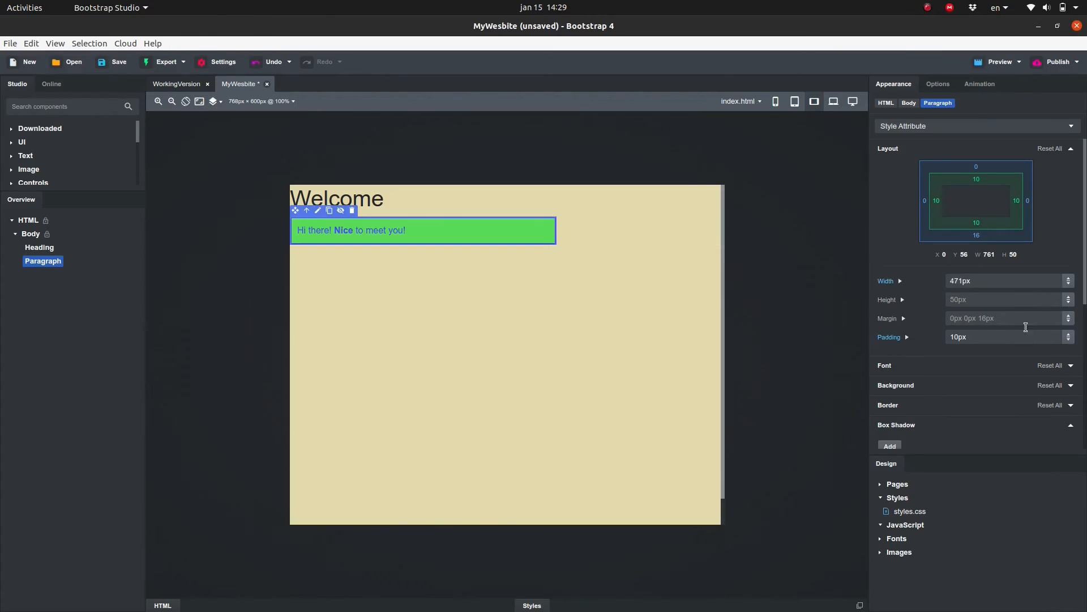
{"action": "left_click", "coordinate": [1049, 312]}
{"action": "type", "text": "10px auto"}
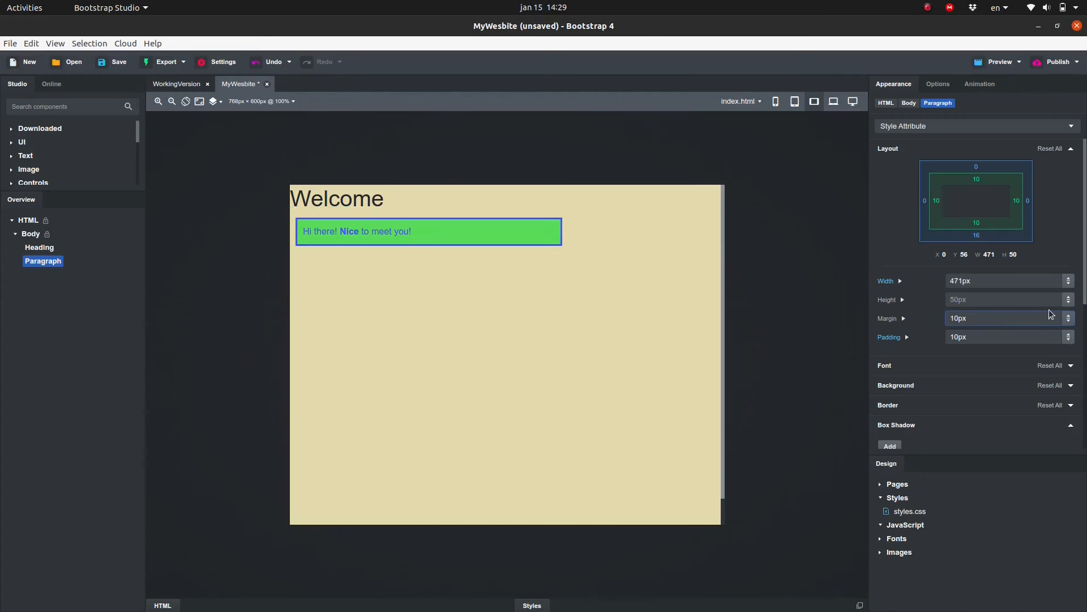